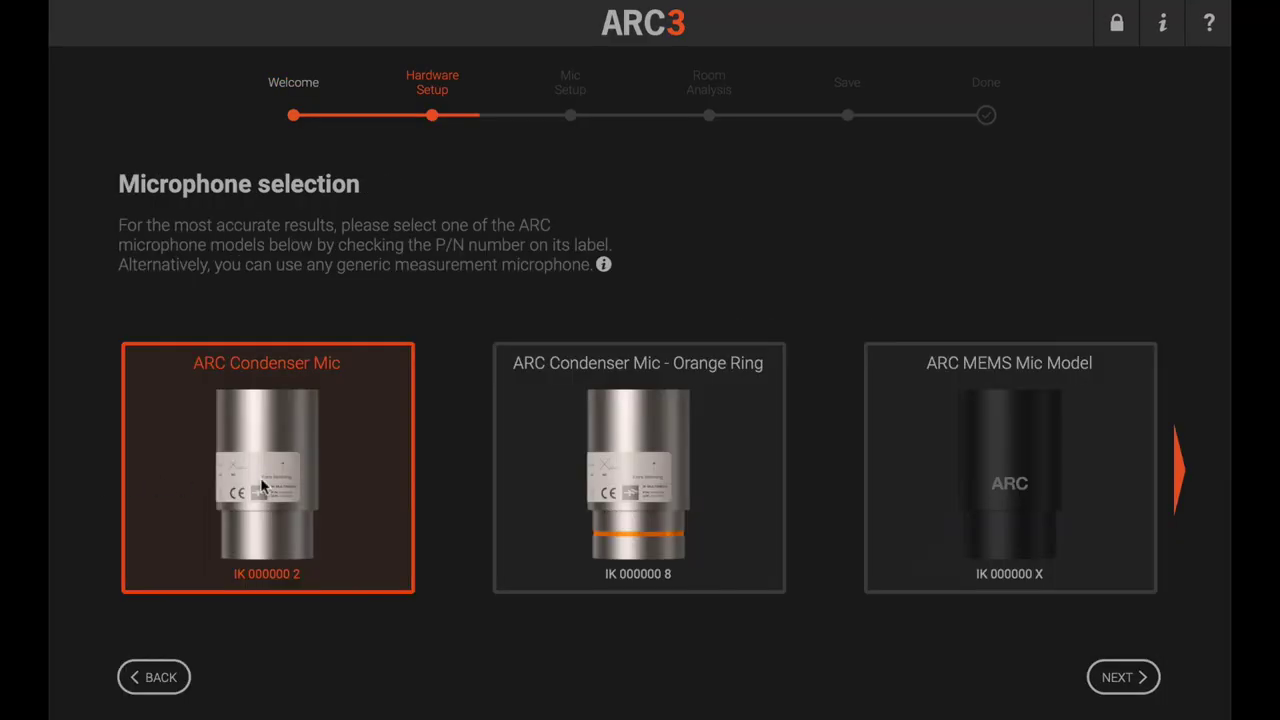
# Browse the ARC microphone models and pick Generic Measurement Mic as the measurement mic
pyautogui.click(548, 484)
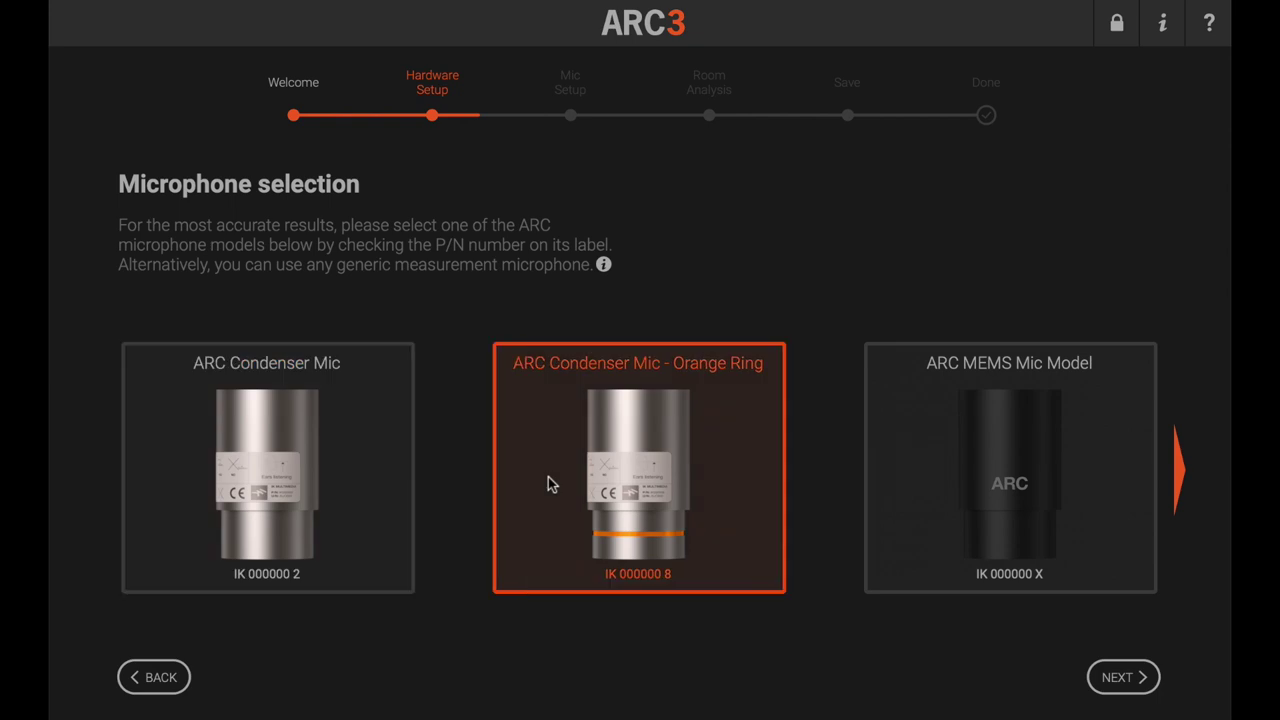
pyautogui.click(920, 486)
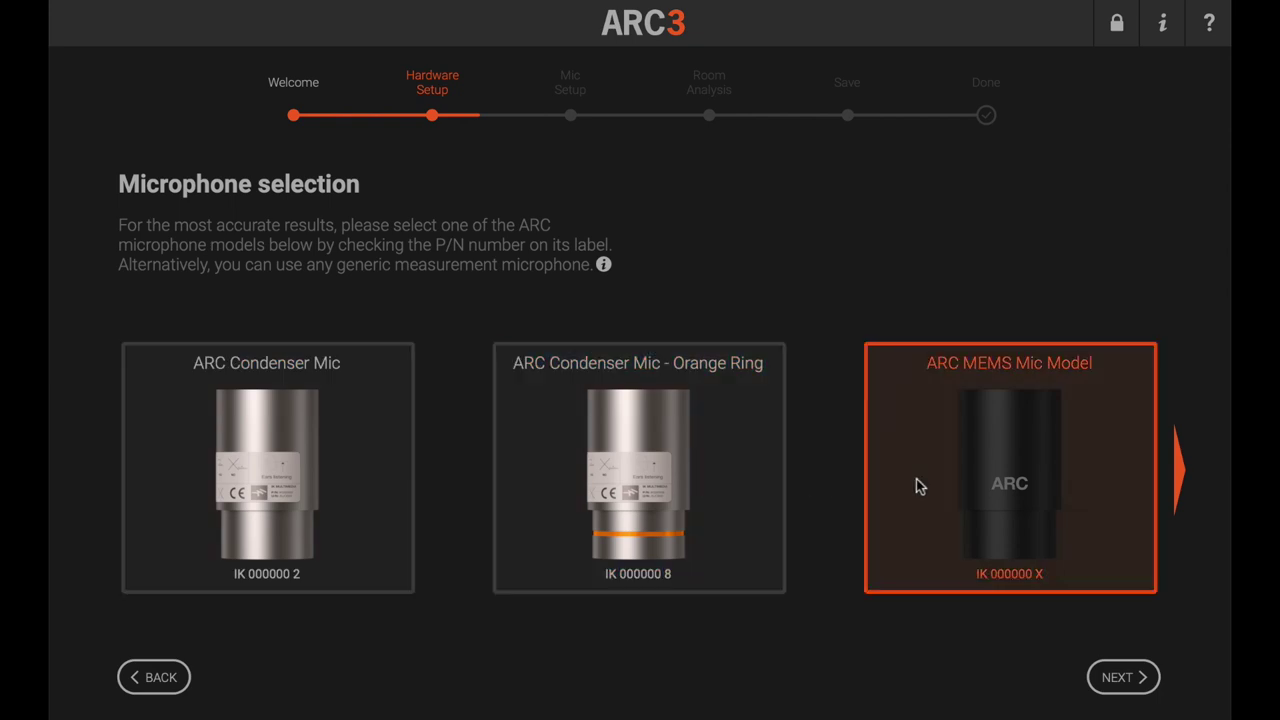
pyautogui.click(1178, 470)
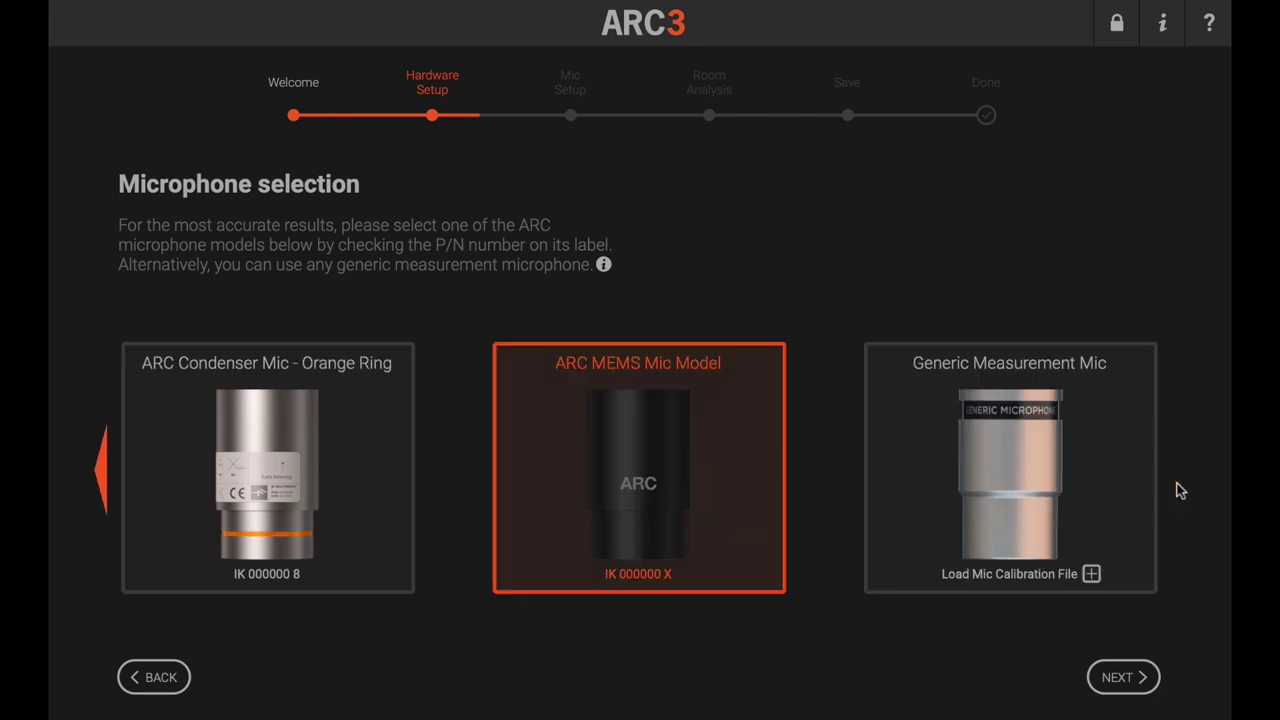
pyautogui.click(1135, 482)
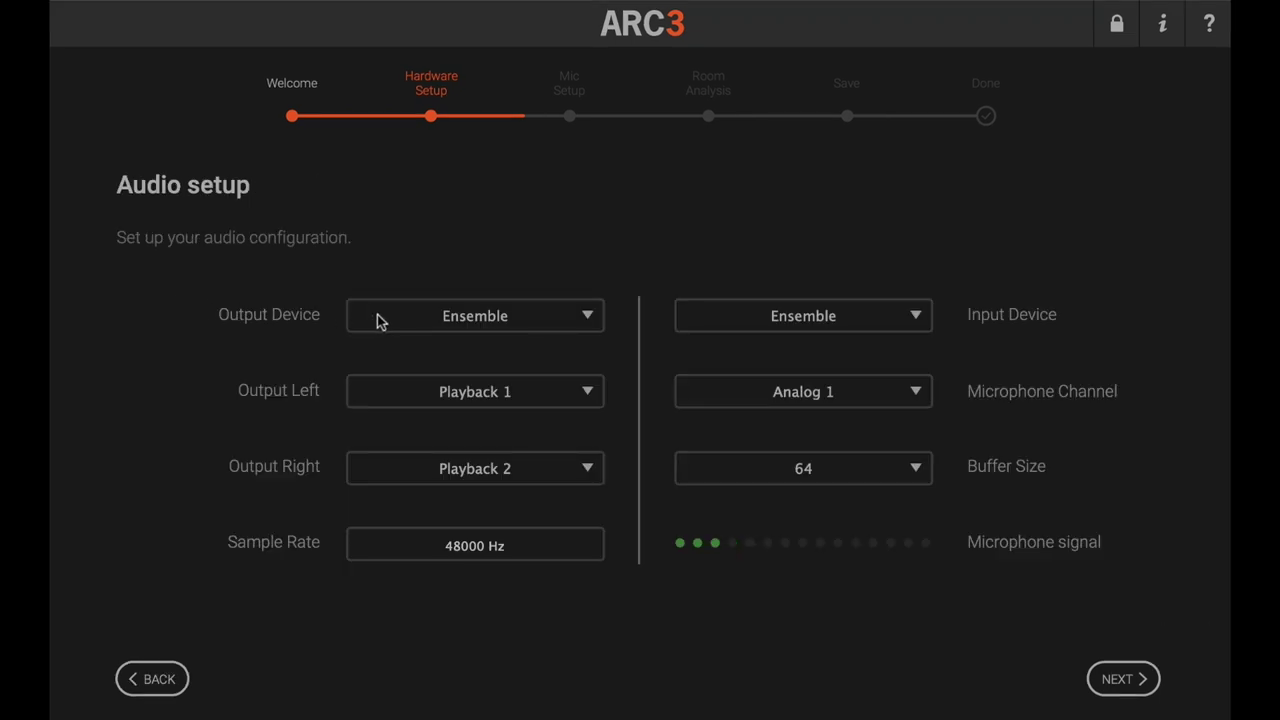
# Keep Ensemble as output device with Playback 1 and Playback 2 as left and right outputs
pyautogui.click(535, 322)
pyautogui.click(536, 419)
pyautogui.click(549, 404)
pyautogui.click(553, 403)
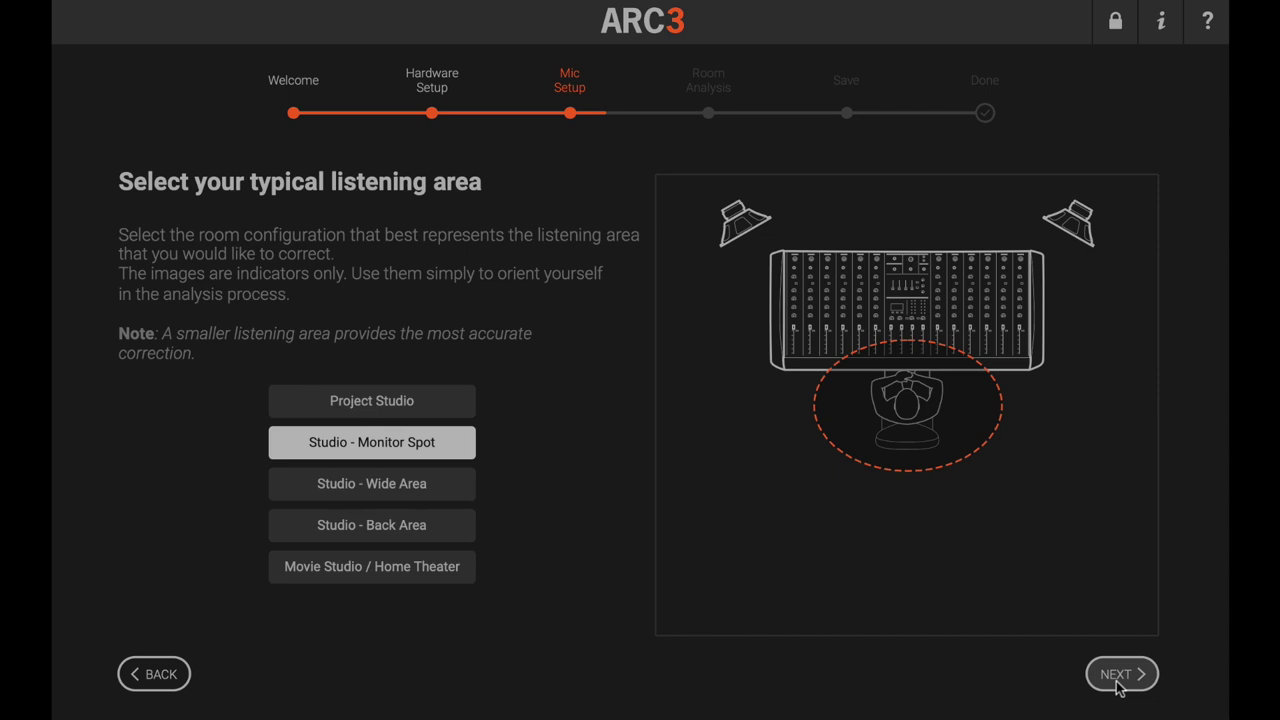
# Preview the Monitor Spot, Wide Area, Back Area and Home Theater listening areas, then continue
pyautogui.click(1119, 676)
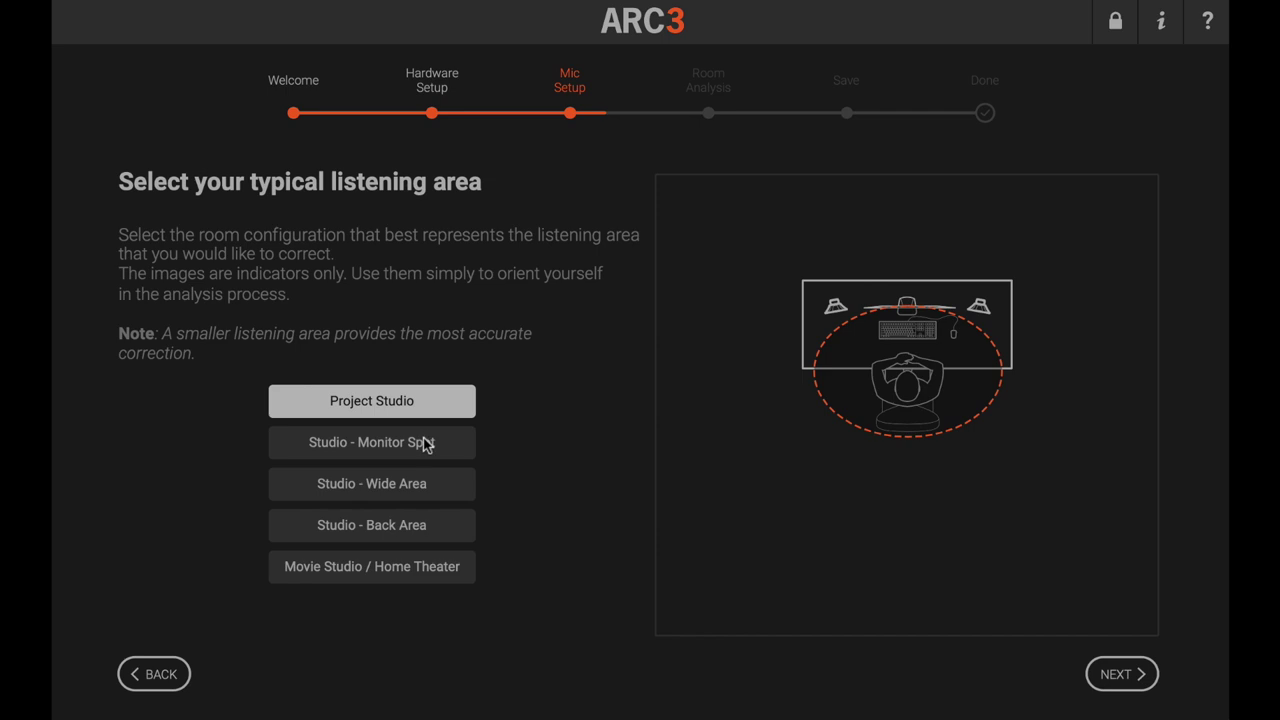
pyautogui.click(427, 445)
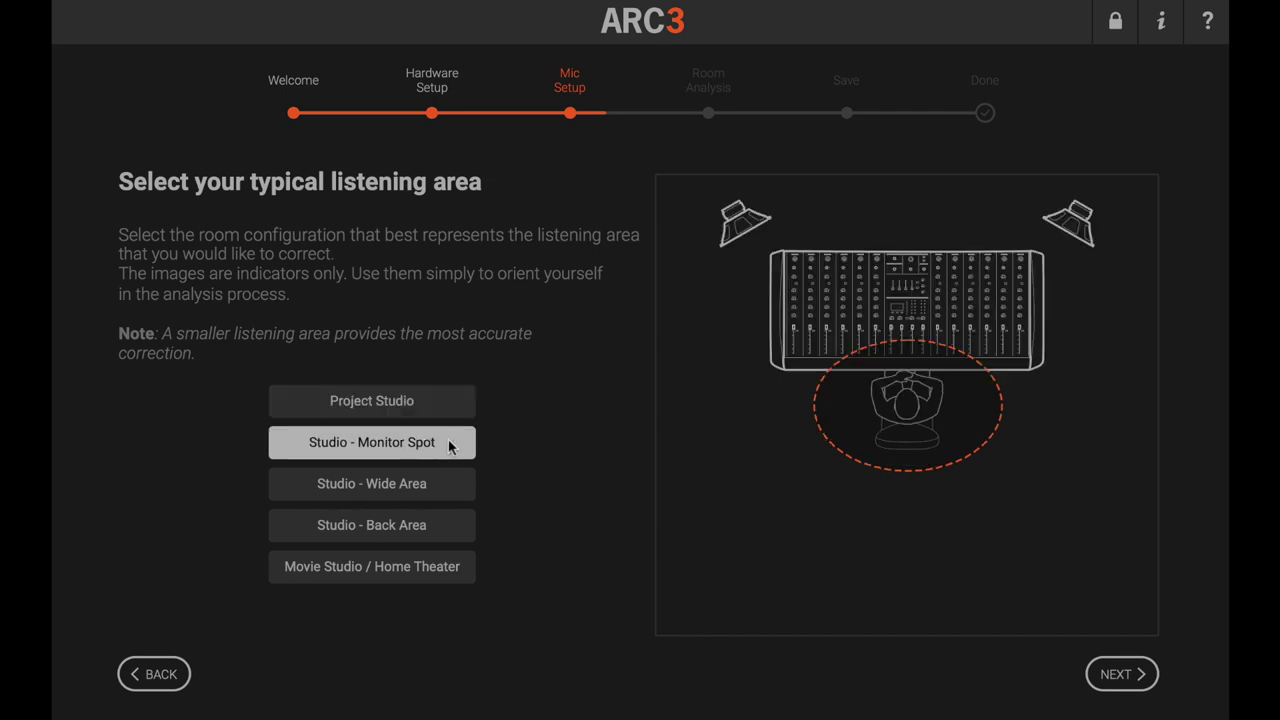
pyautogui.click(449, 485)
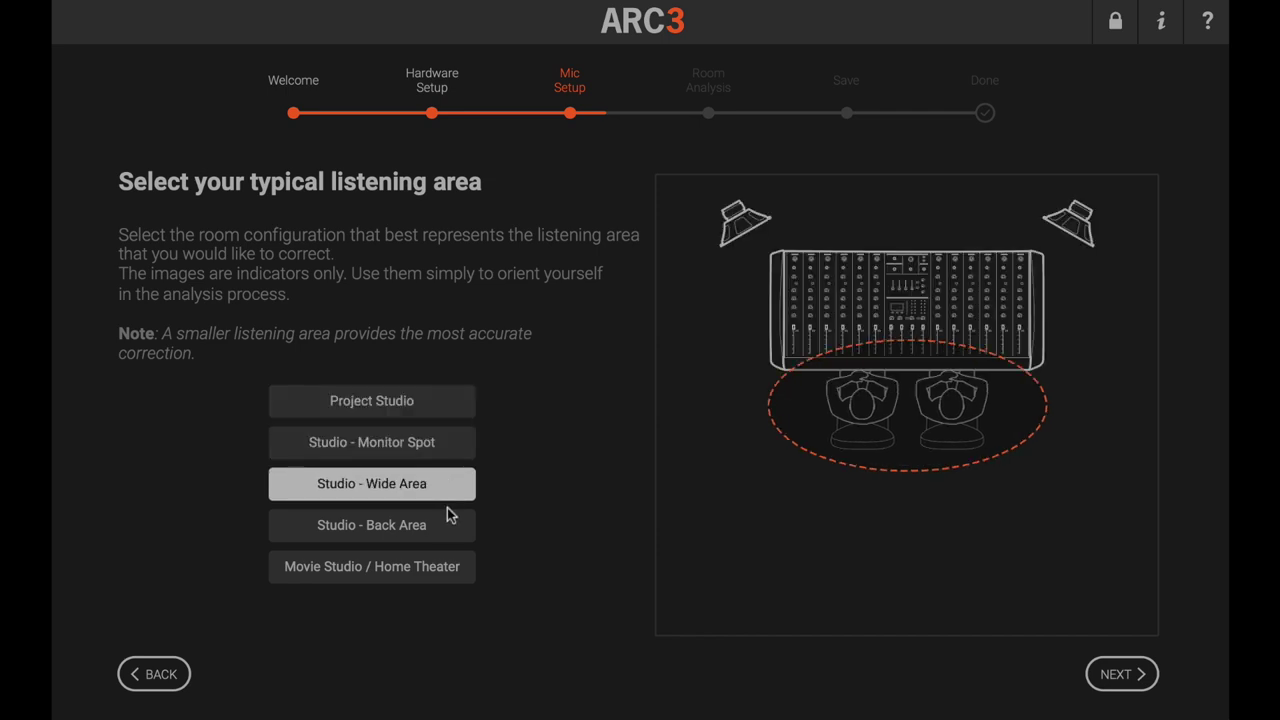
pyautogui.click(449, 528)
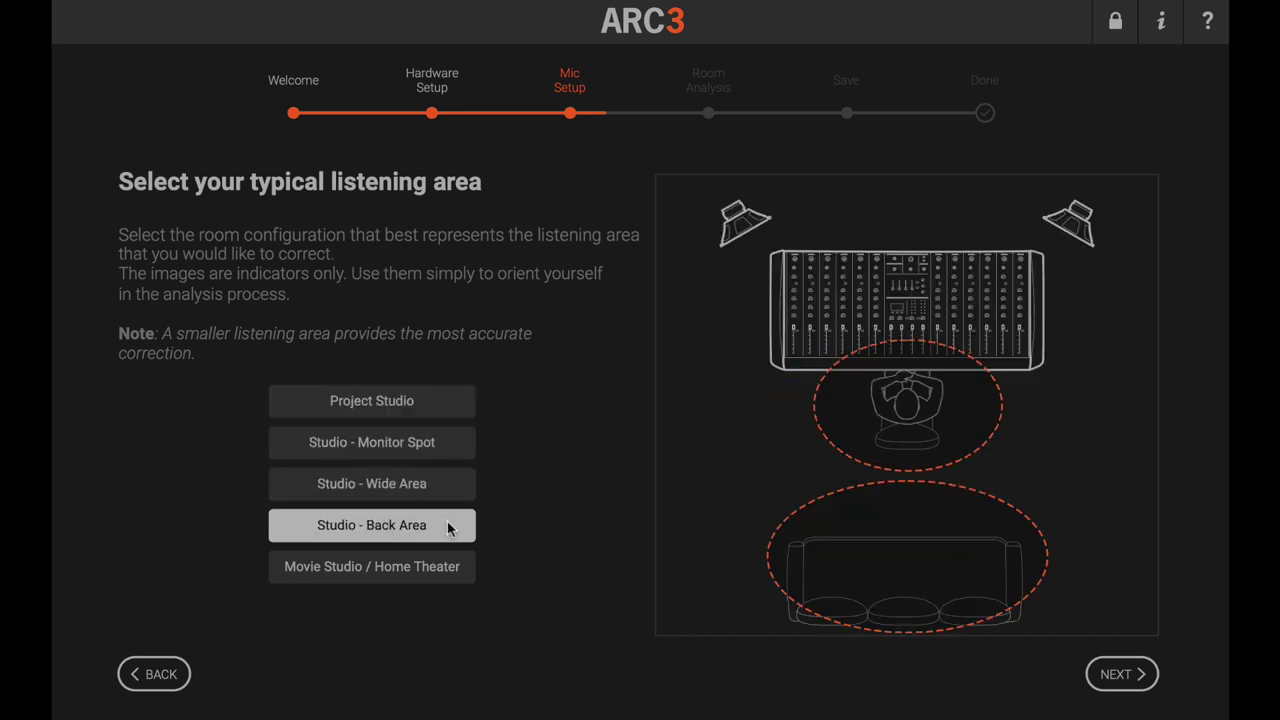
pyautogui.click(458, 572)
pyautogui.click(1113, 676)
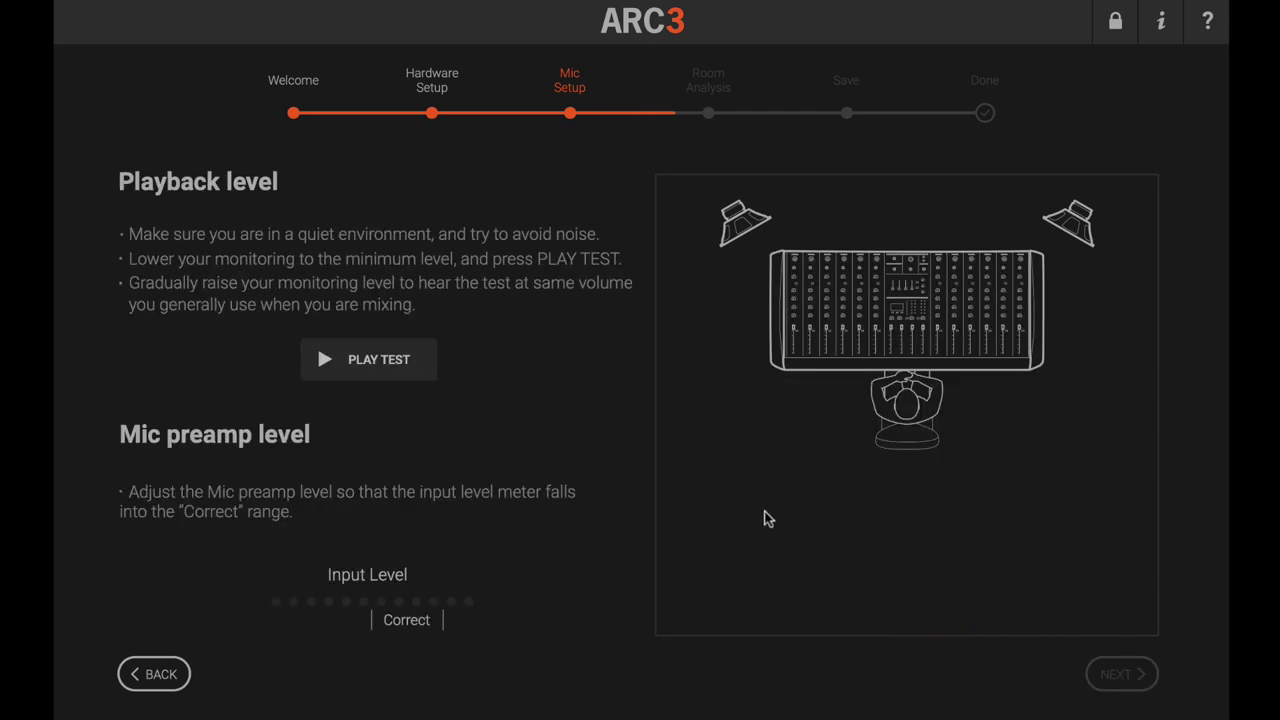
# Play the test signal to set the playback and mic preamp levels
pyautogui.click(372, 377)
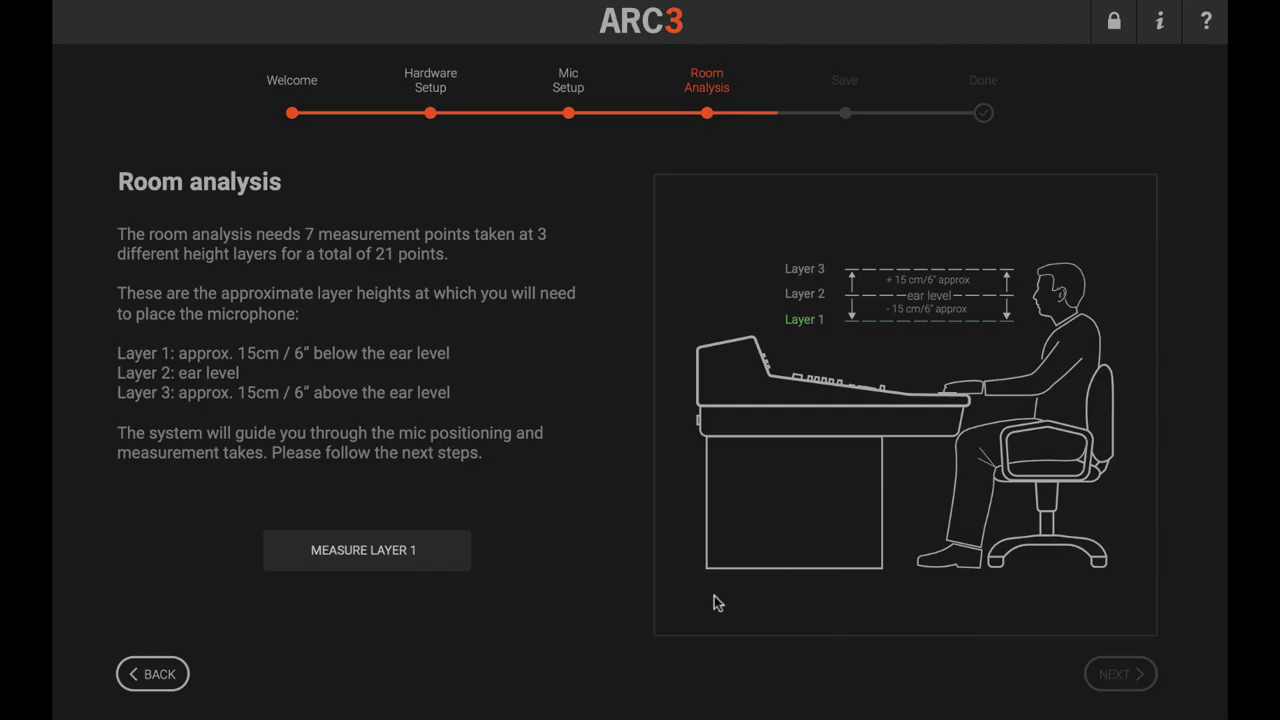
# Start measuring Layer 1 and capture points 3 through 7
pyautogui.click(409, 551)
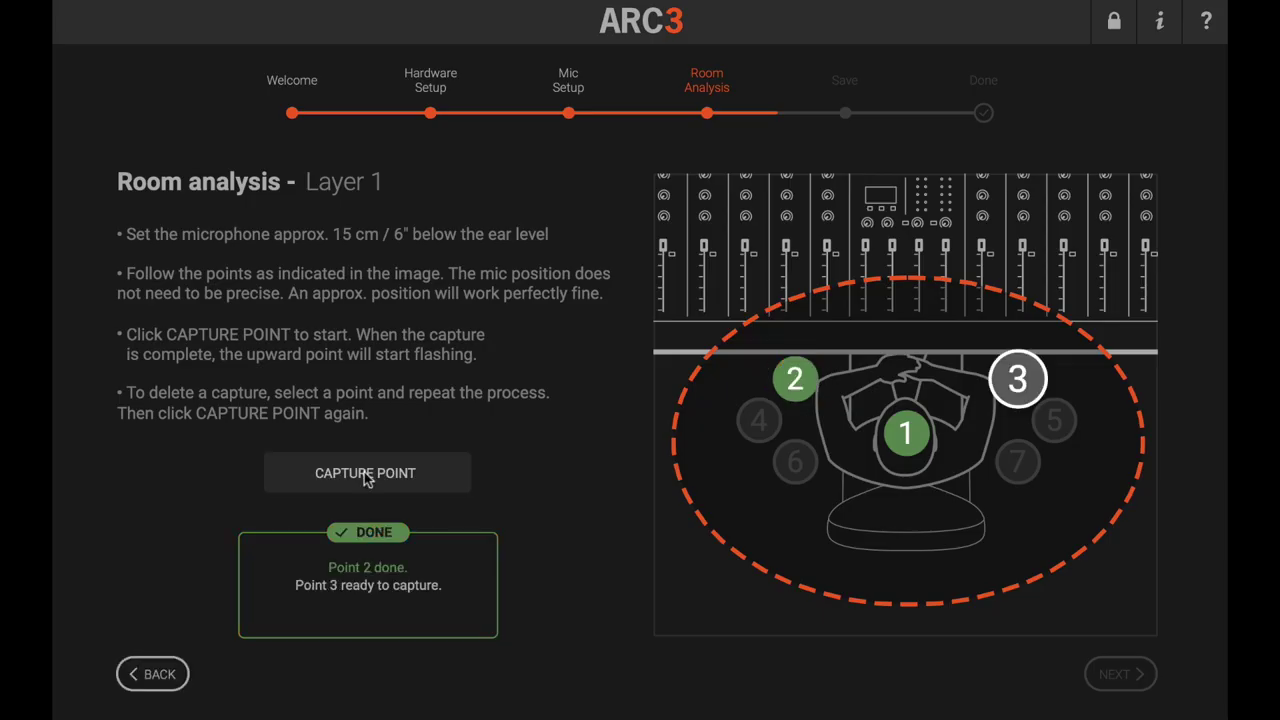
pyautogui.click(363, 477)
pyautogui.click(365, 477)
pyautogui.click(365, 477)
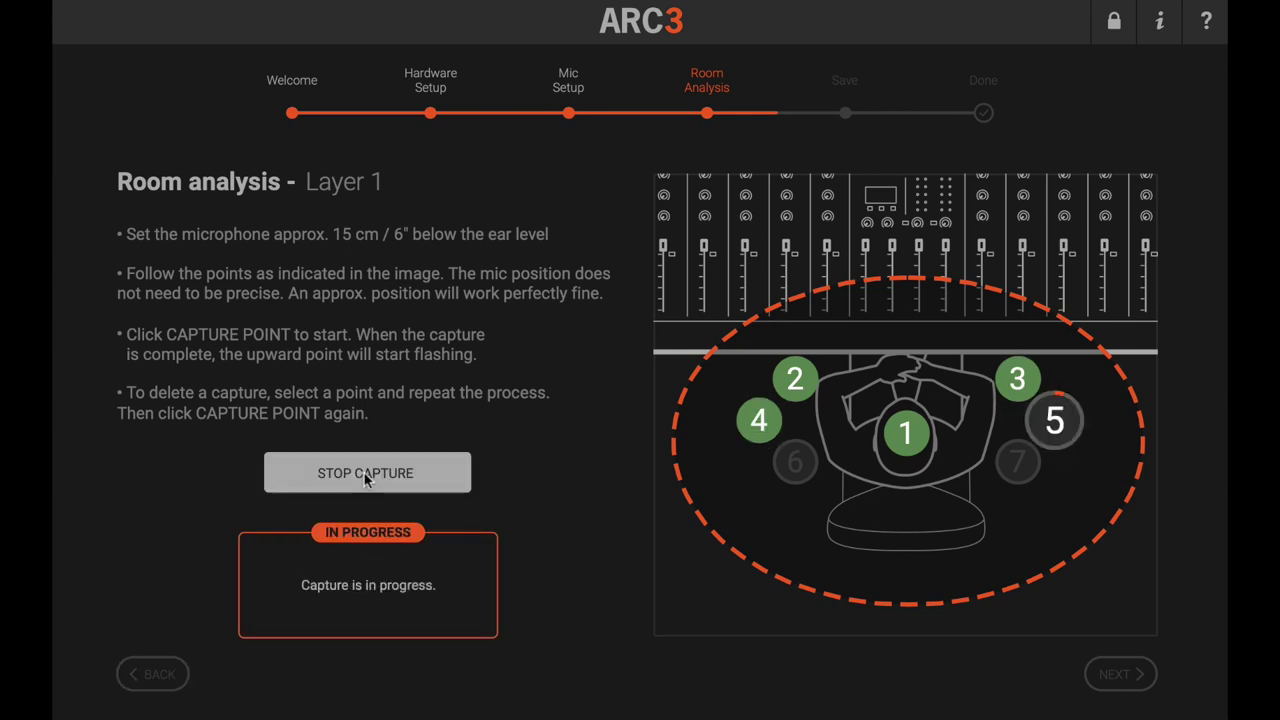
pyautogui.click(365, 478)
pyautogui.click(366, 478)
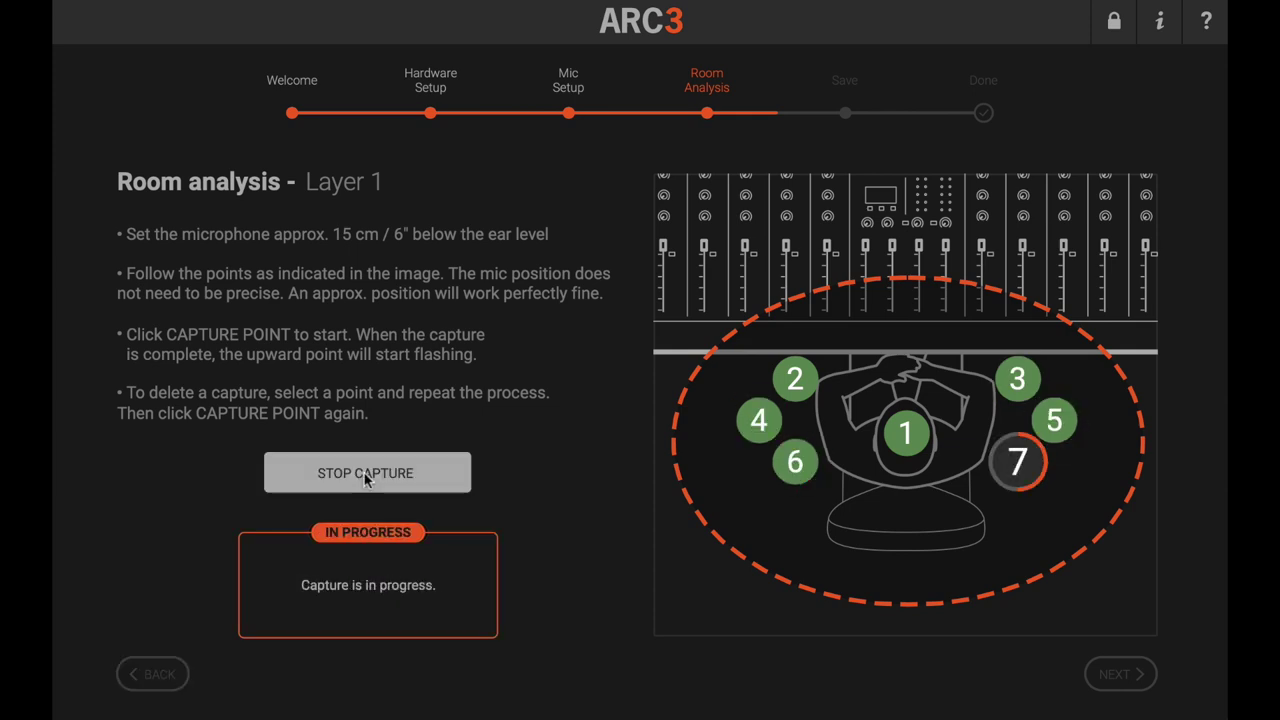
# Move on to Layer 2 and capture its remaining measurement points
pyautogui.click(1117, 680)
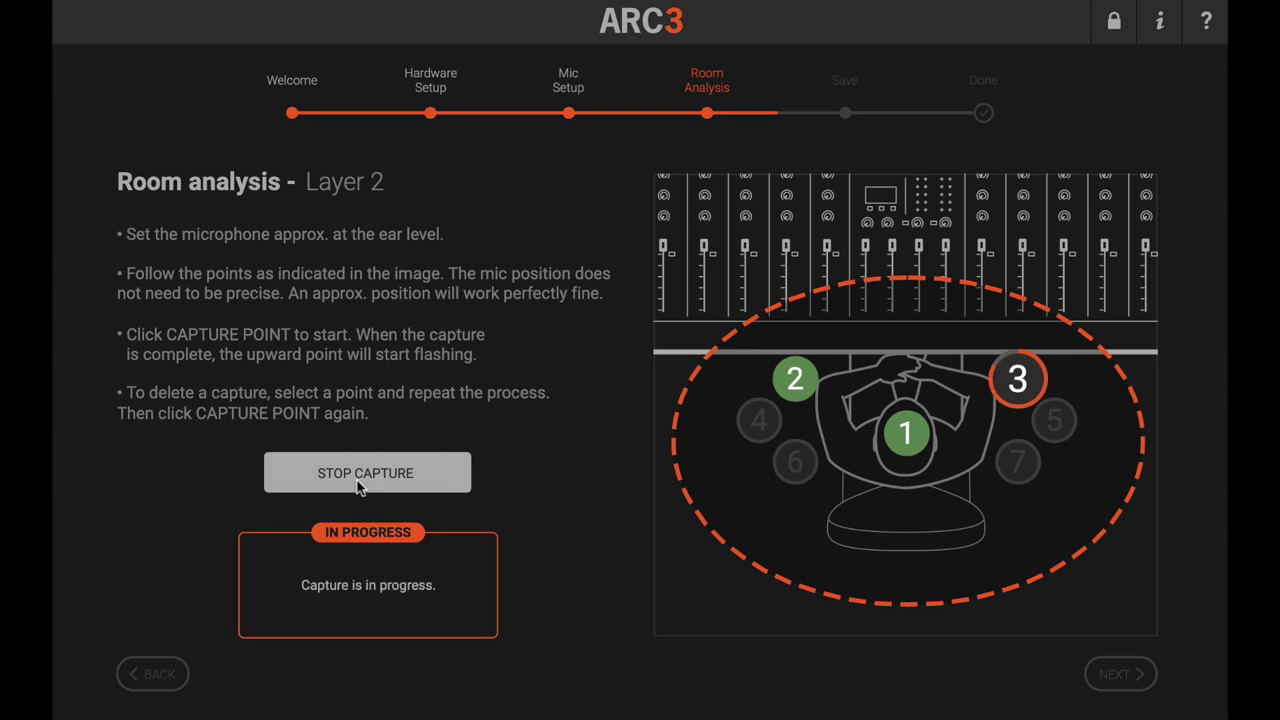
pyautogui.click(357, 487)
pyautogui.click(357, 487)
pyautogui.click(357, 487)
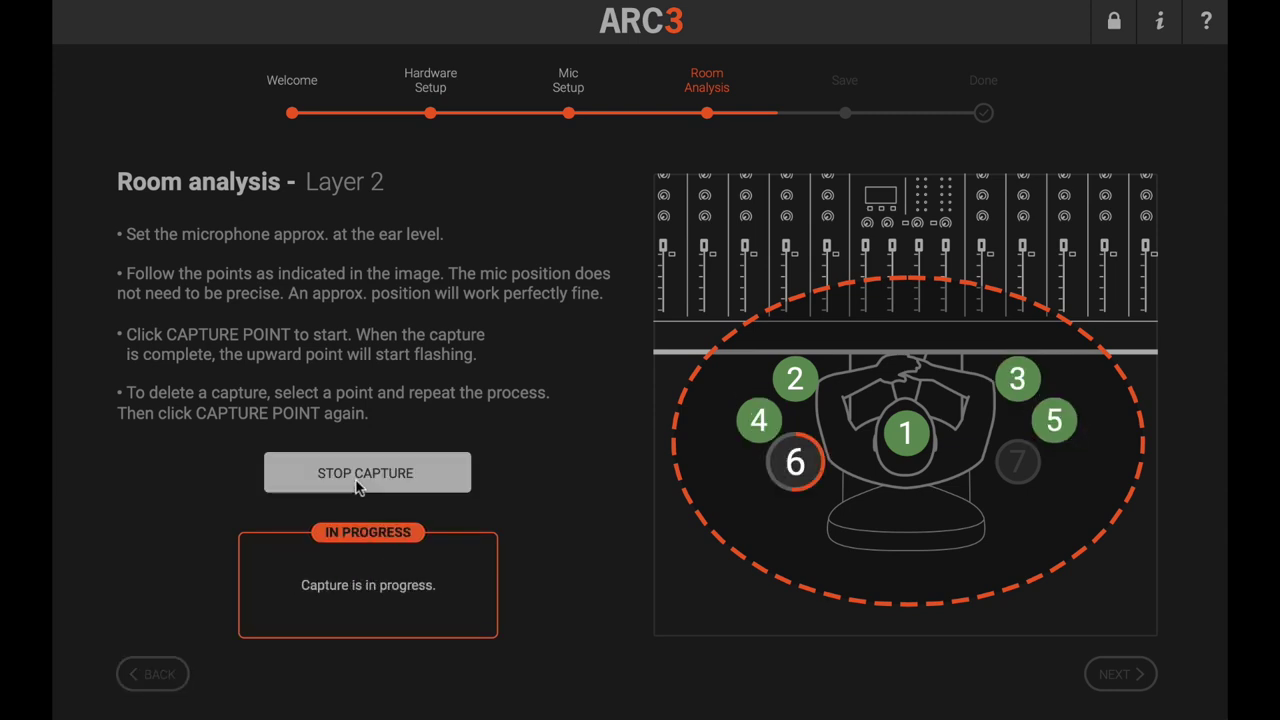
pyautogui.click(357, 487)
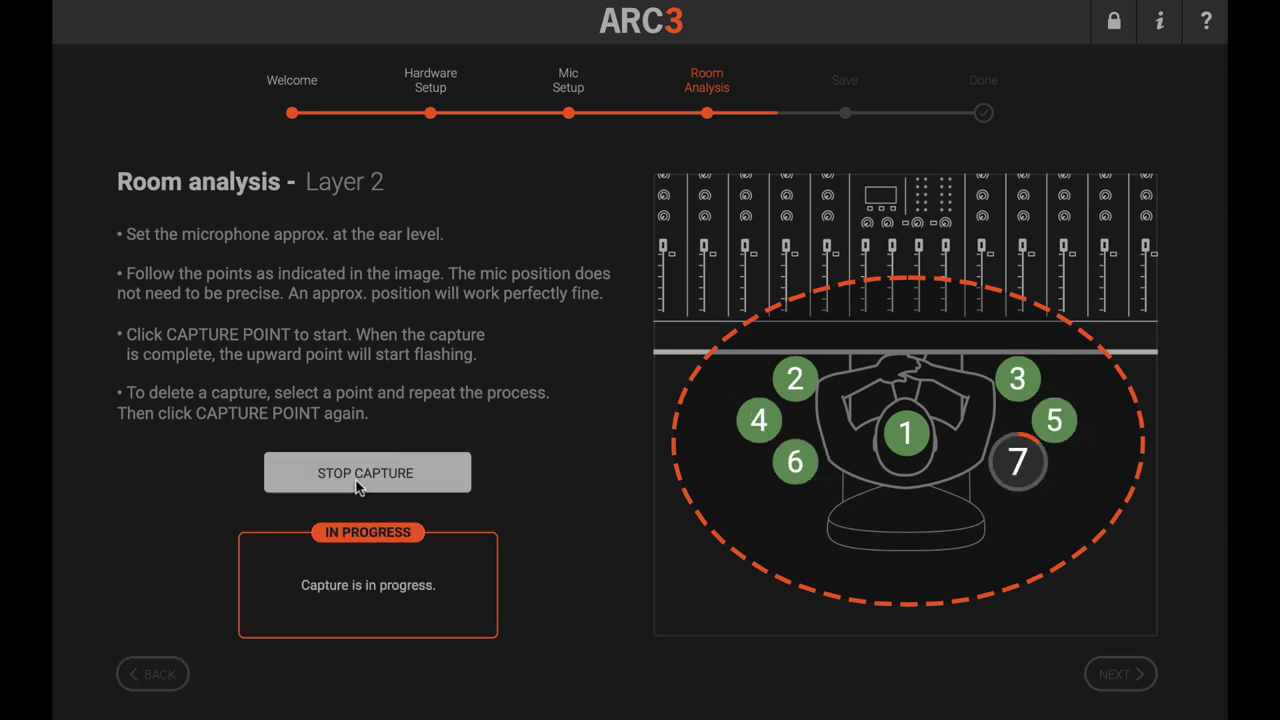
pyautogui.click(1119, 677)
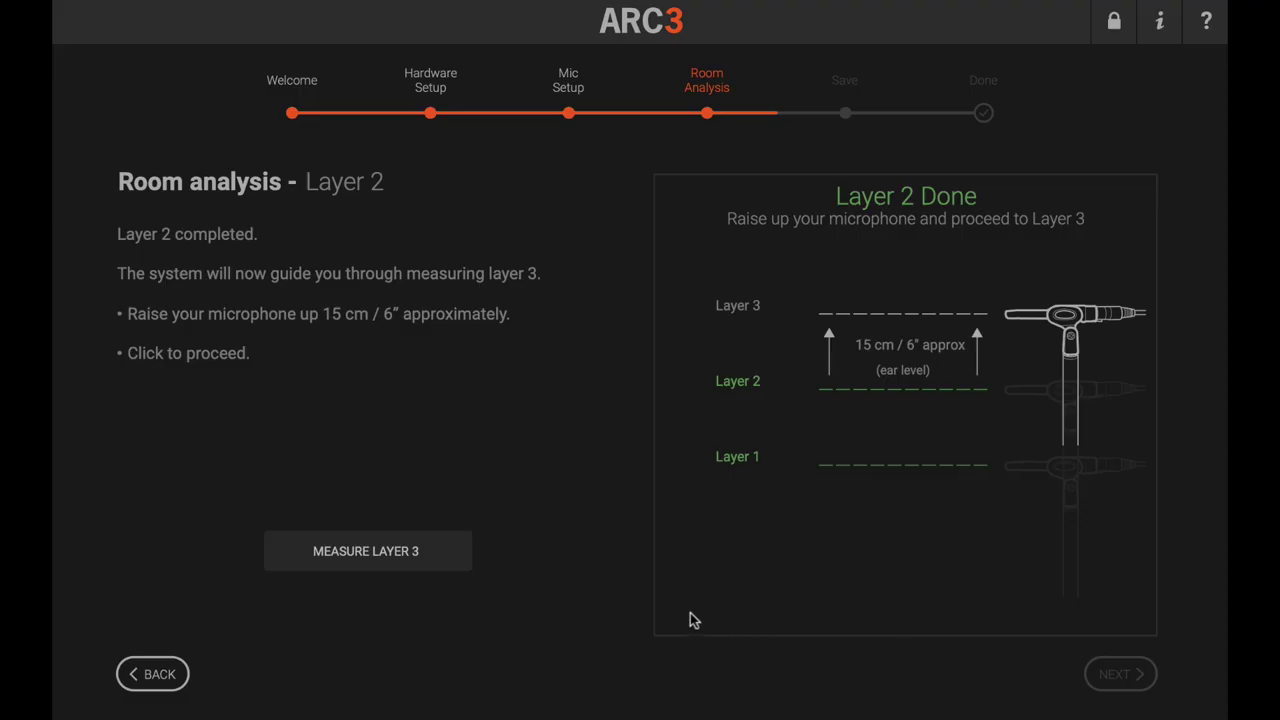
# Measure all seven Layer 3 points and finish the room analysis
pyautogui.click(368, 553)
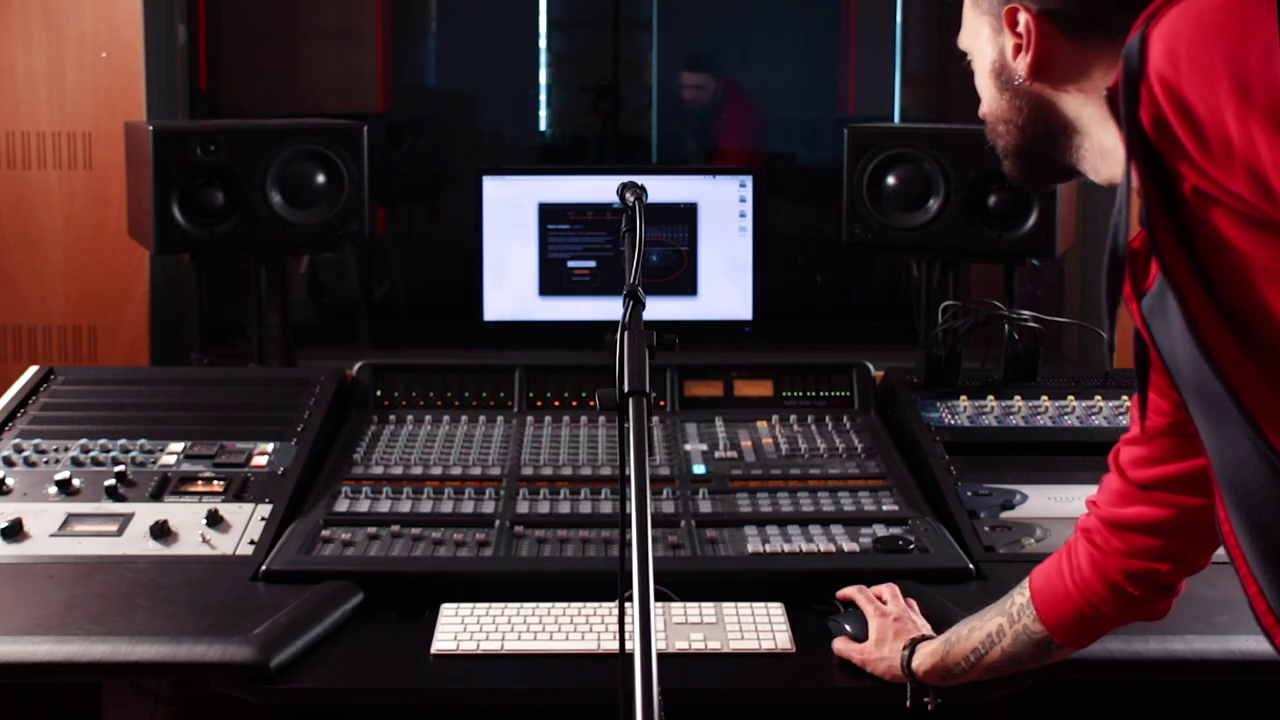
pyautogui.click(363, 480)
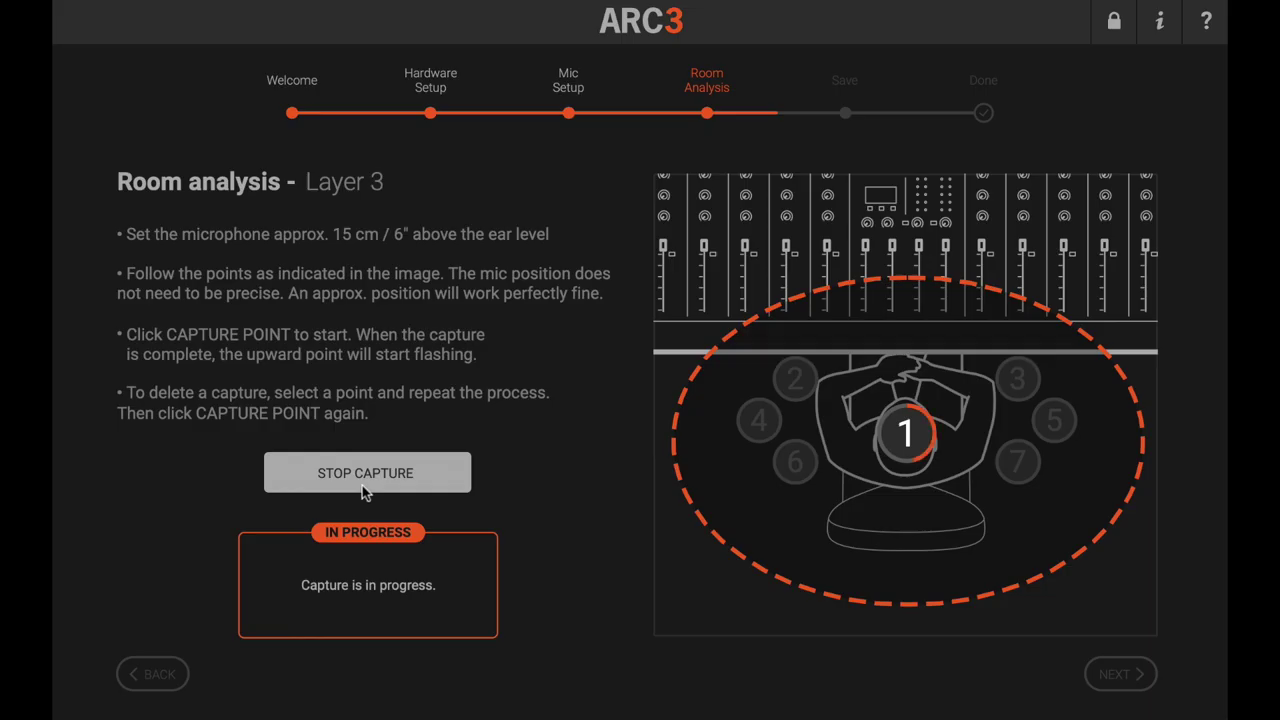
pyautogui.click(362, 485)
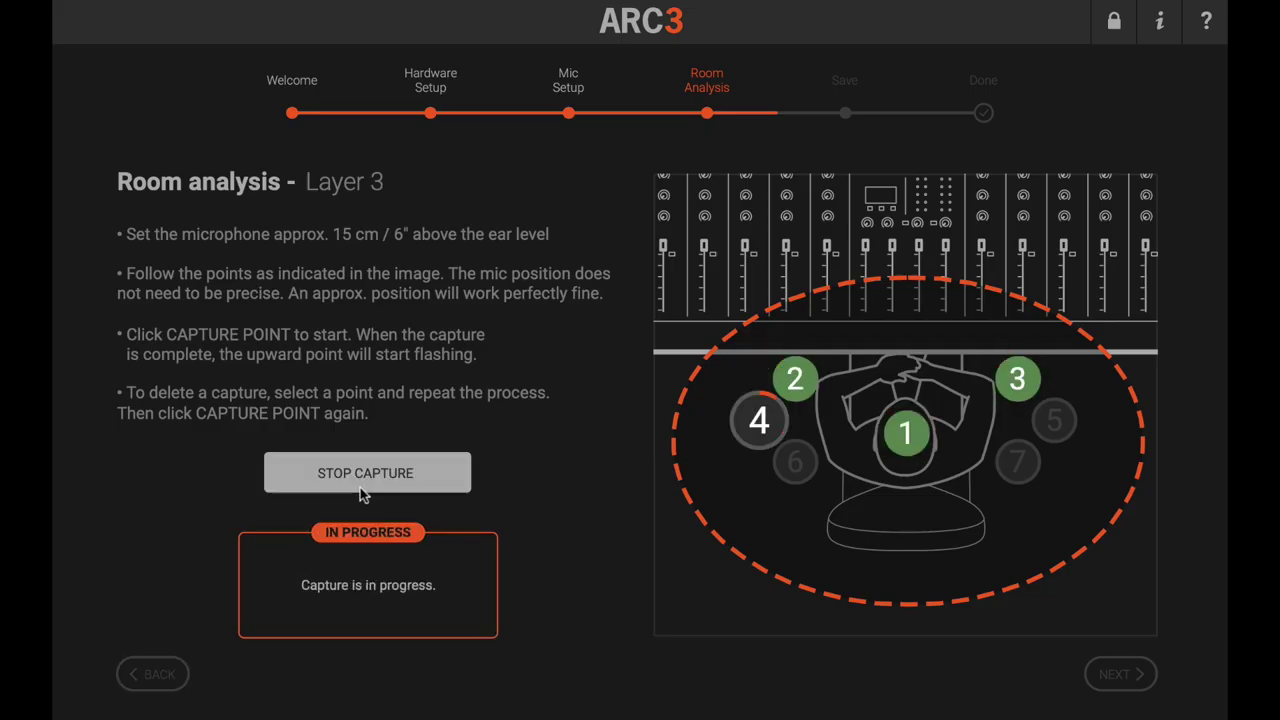
pyautogui.click(360, 487)
pyautogui.click(360, 487)
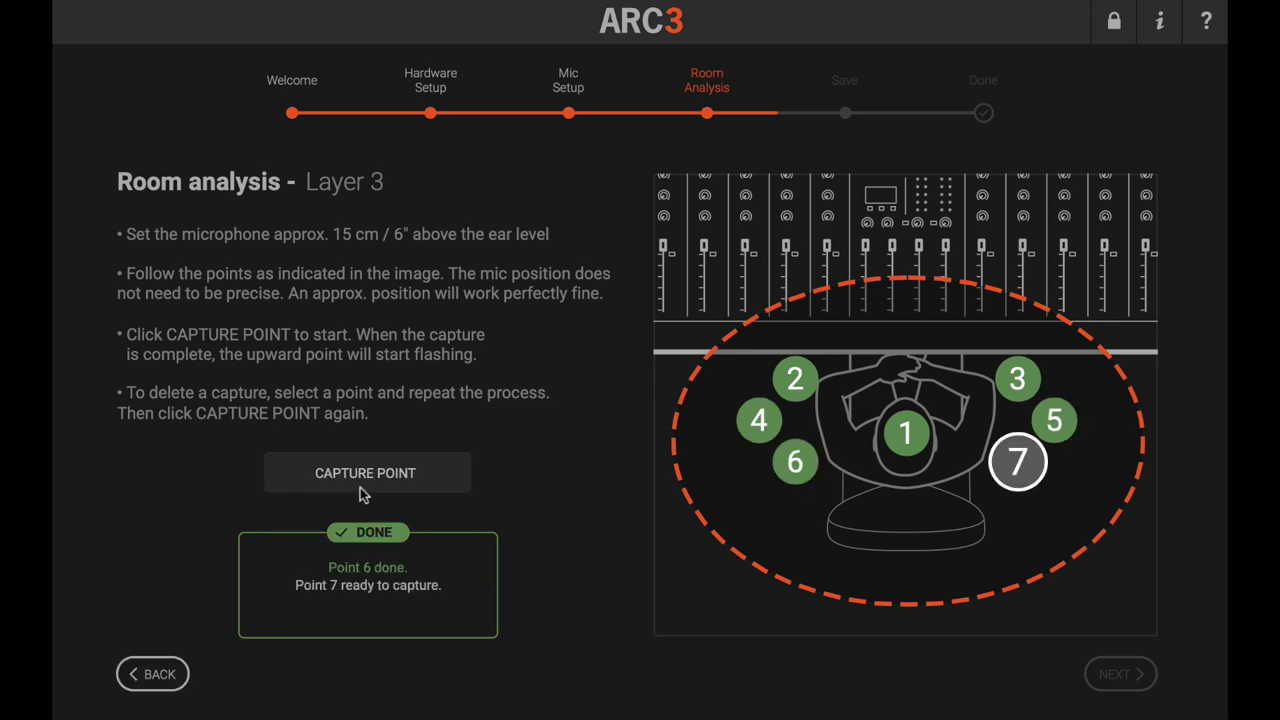
pyautogui.click(360, 487)
pyautogui.click(1111, 674)
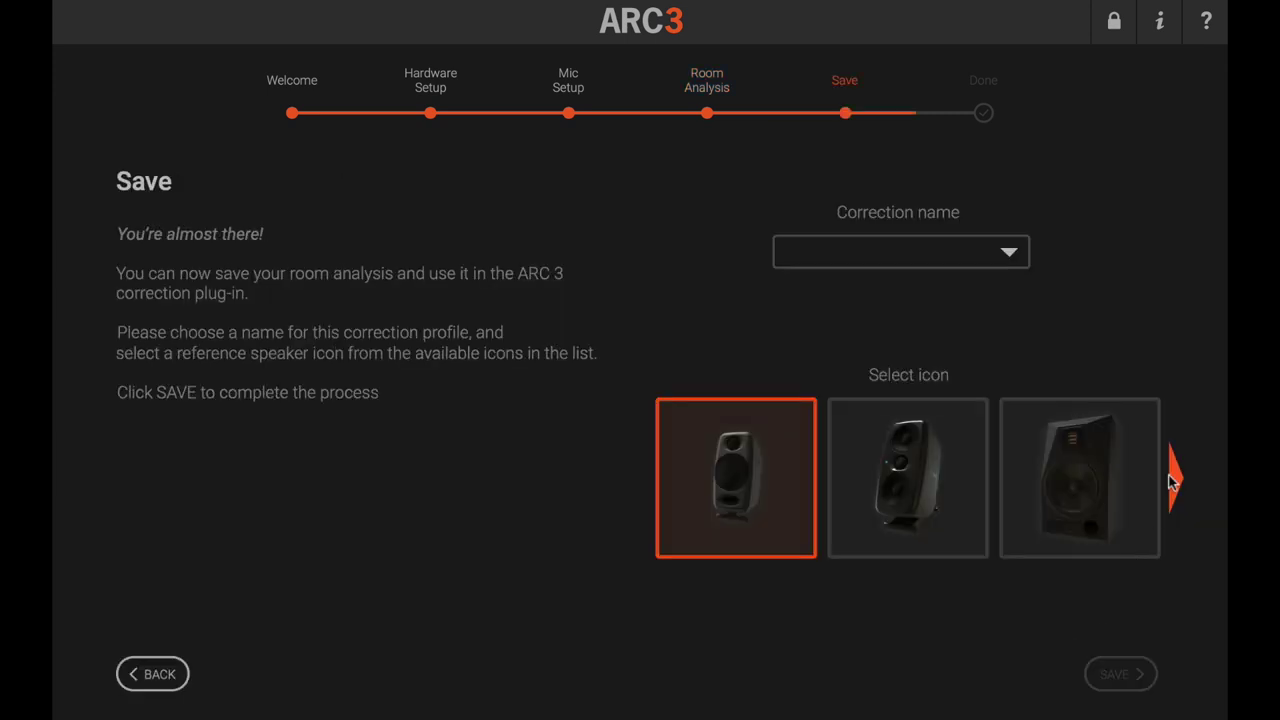
# Save the correction as 'Studio CR Spot' with the black speaker icon
pyautogui.click(1174, 480)
pyautogui.click(1174, 480)
pyautogui.click(1092, 476)
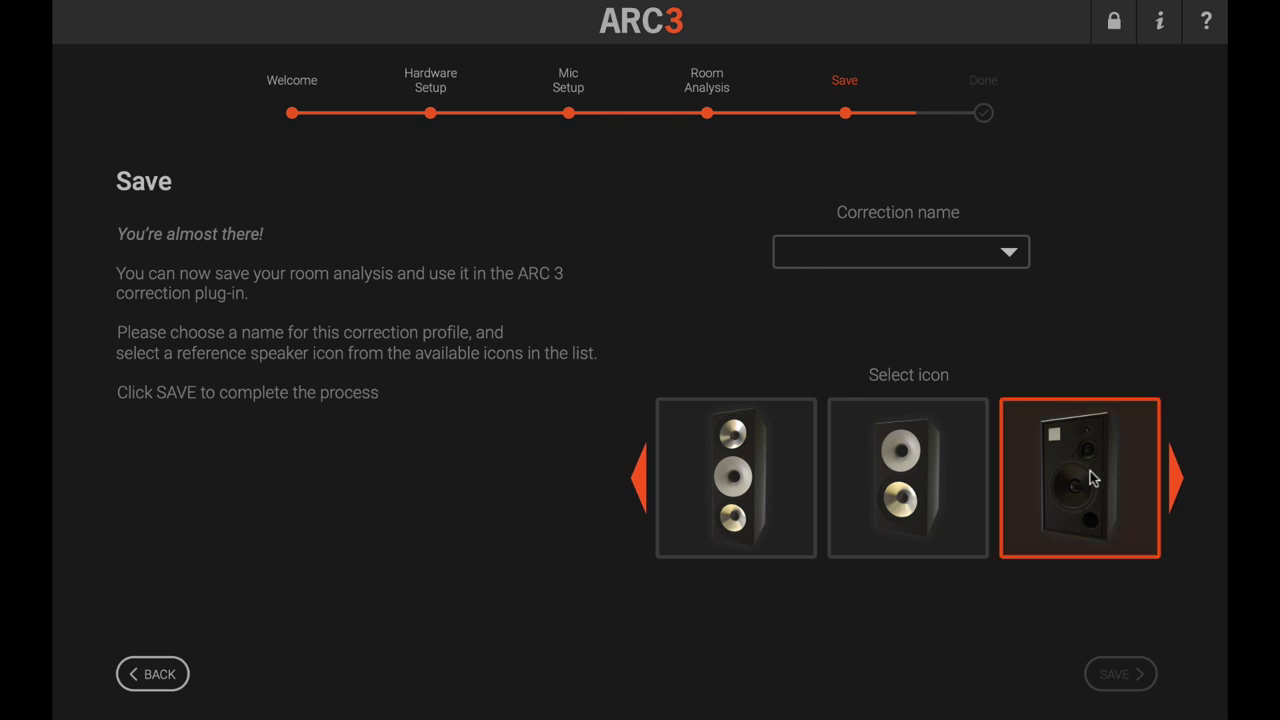
pyautogui.click(913, 253)
pyautogui.write('Studio CR Spot')
pyautogui.click(1114, 675)
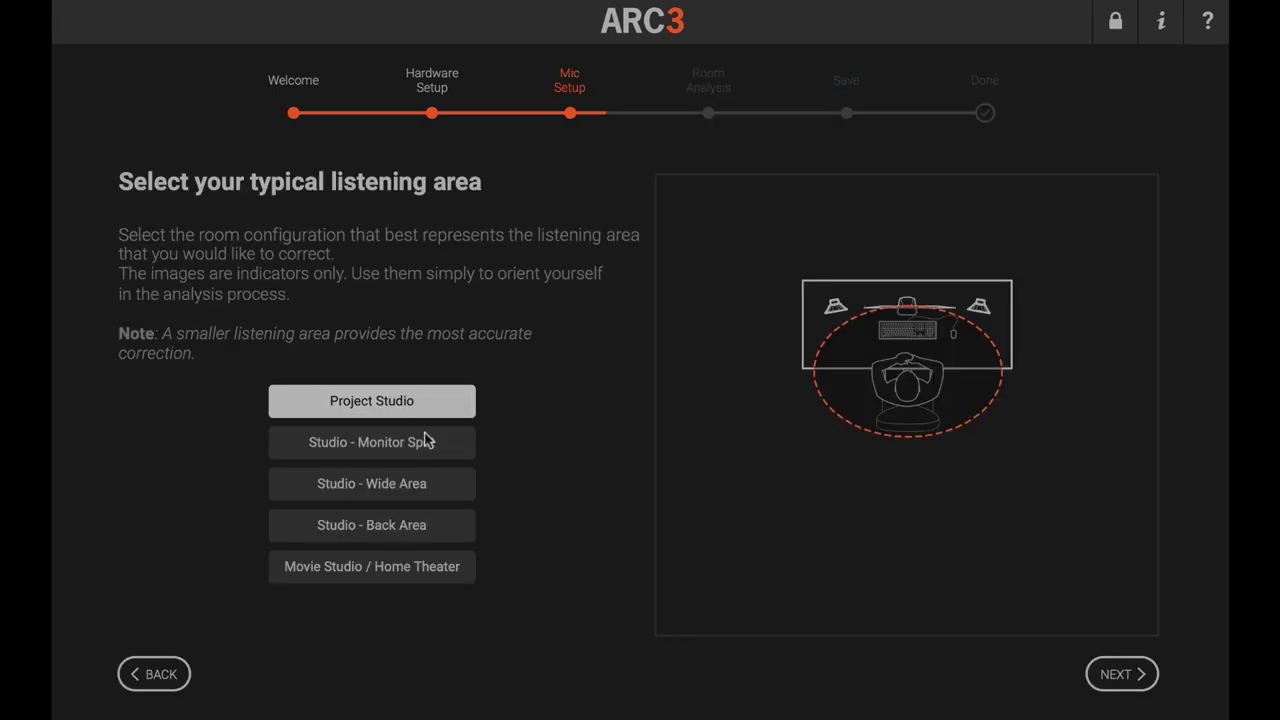
# Start a new analysis and preview the Studio - Wide Area and Back Area listening areas
pyautogui.click(424, 444)
pyautogui.click(447, 484)
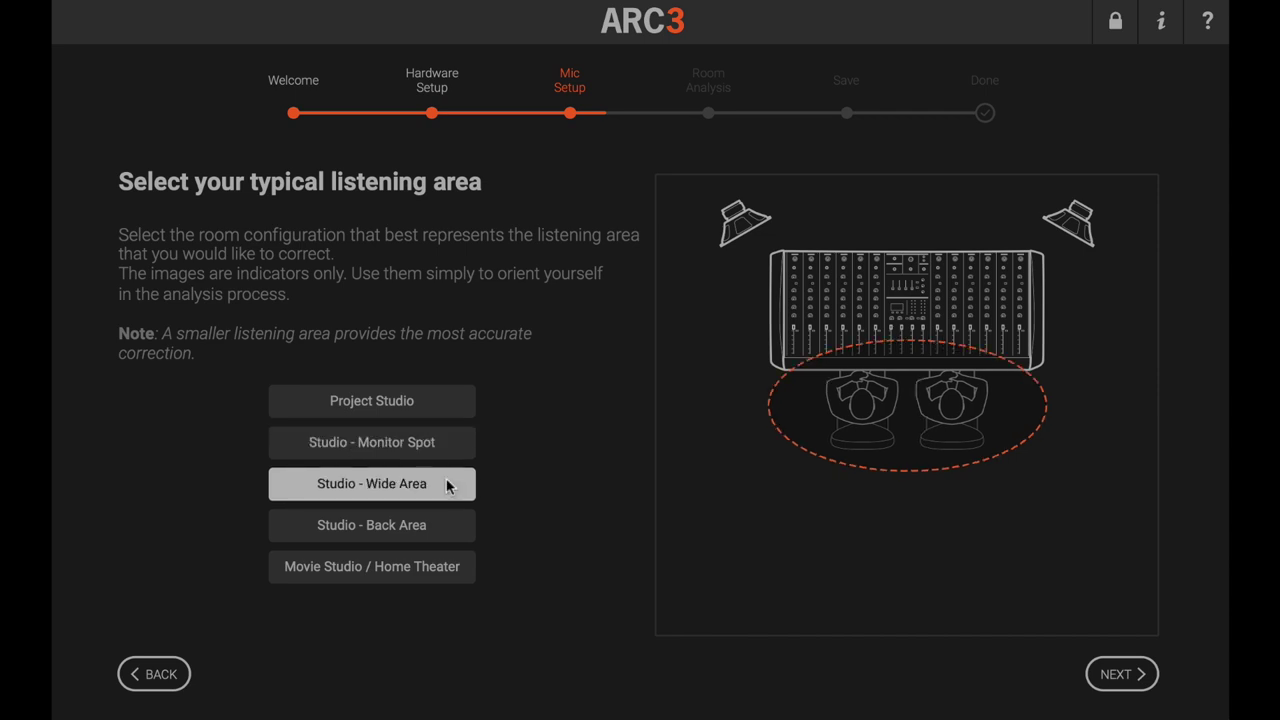
pyautogui.click(449, 529)
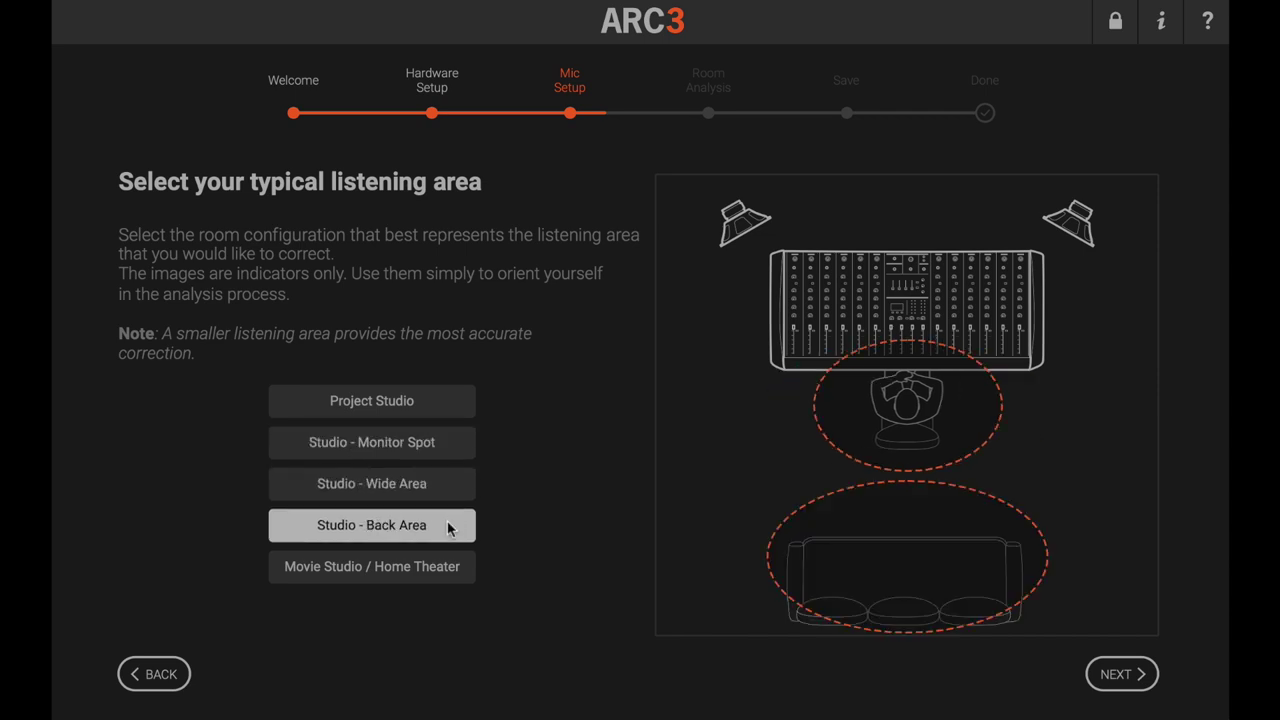